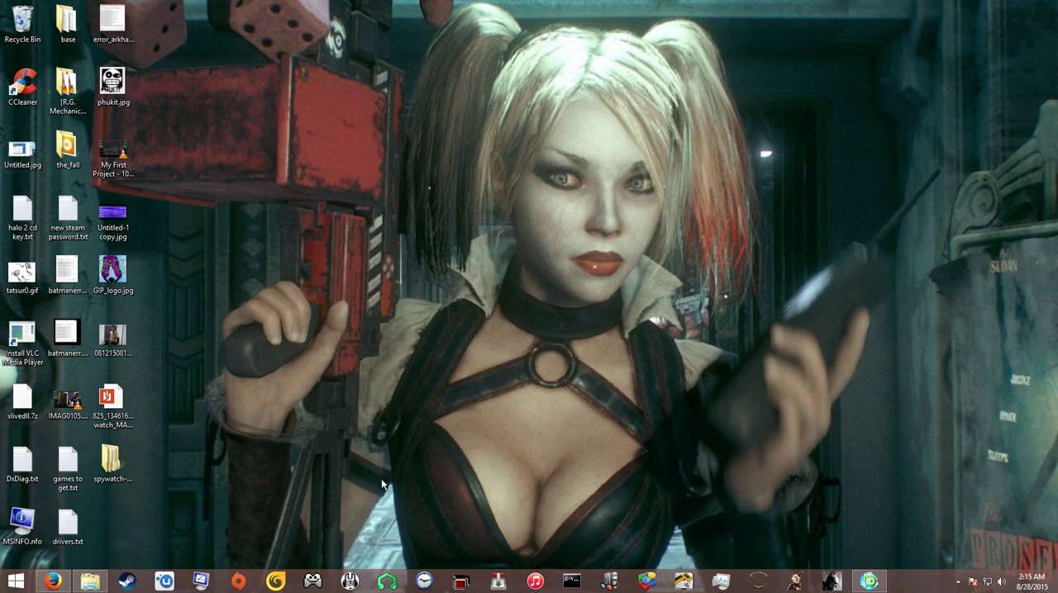
Launch Notepad from the Start menu search results, opening an empty untitled document.
{"action": "left_click", "coordinate": [18, 583]}
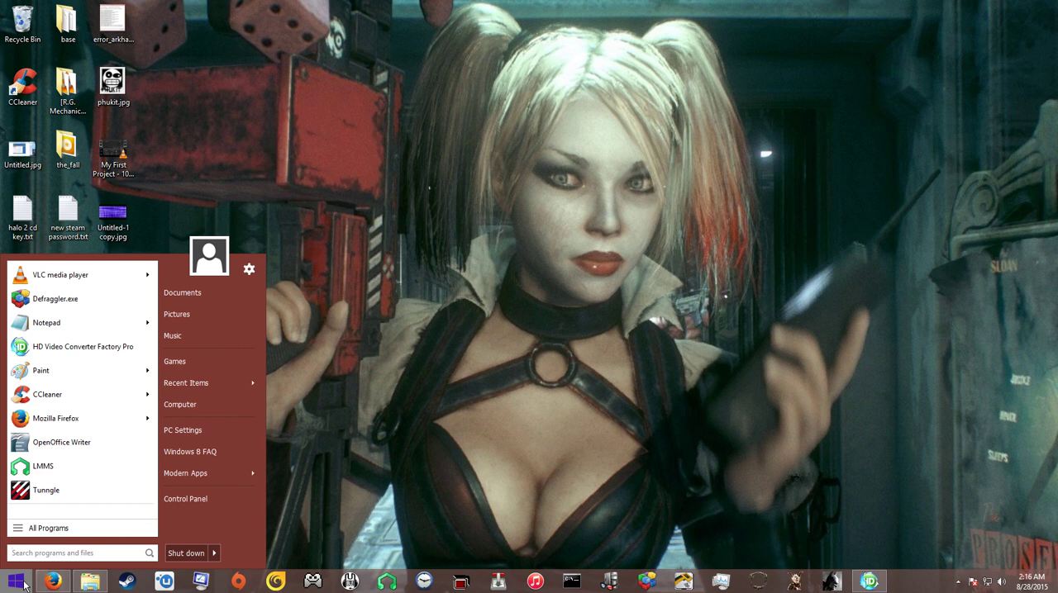
{"action": "type", "text": "notepad"}
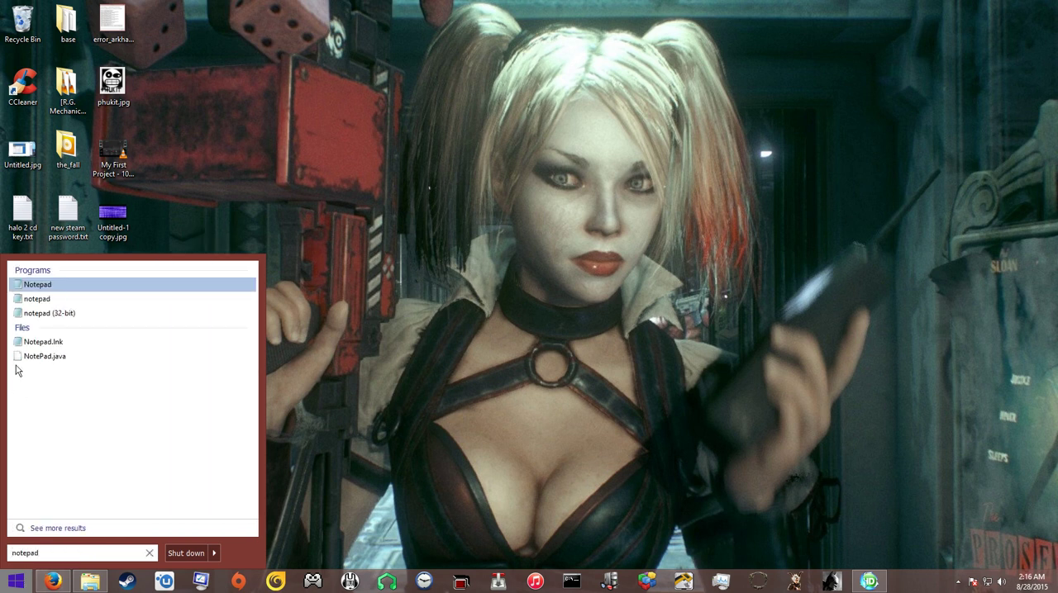
{"action": "left_click", "coordinate": [49, 284]}
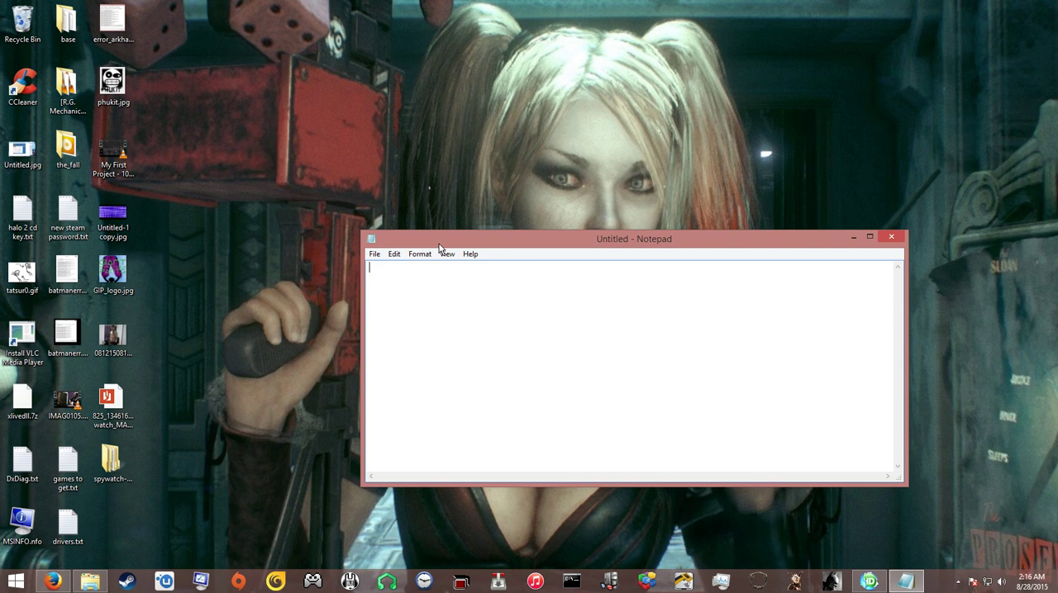
{"action": "type", "text": "m"}
{"action": "type", "text": "m"}
{"action": "type", "text": "mmmmmmmmmmmmmmmm"}
Start a new third line below the two existing lines of m's.
{"action": "key", "text": "Return"}
{"action": "type", "text": "mmmmmmmmmm"}
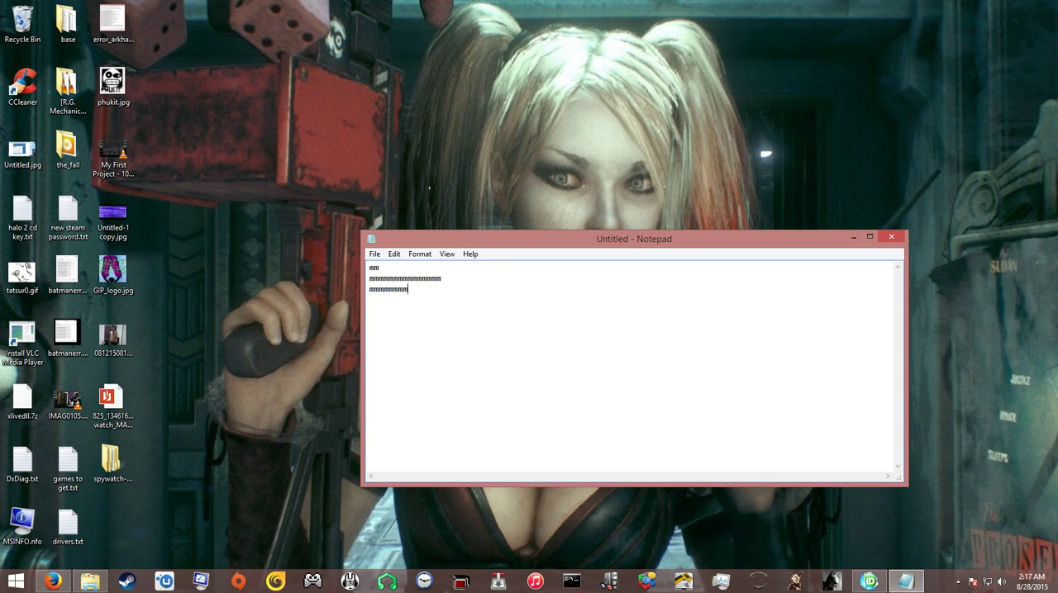
{"action": "type", "text": "mmmmmmmmmmm"}
{"action": "type", "text": "mmmmmmmm"}
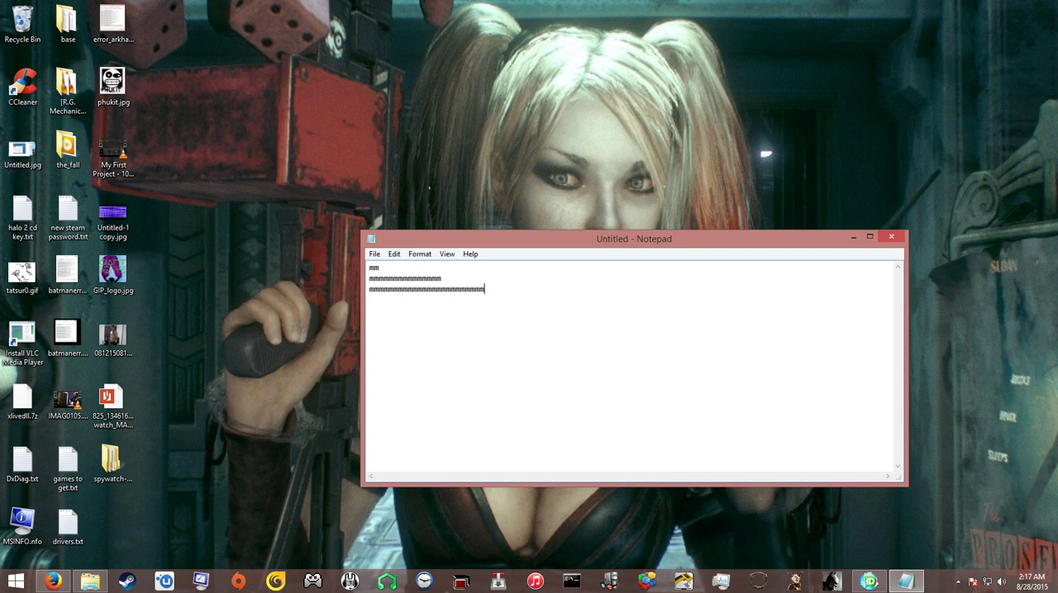